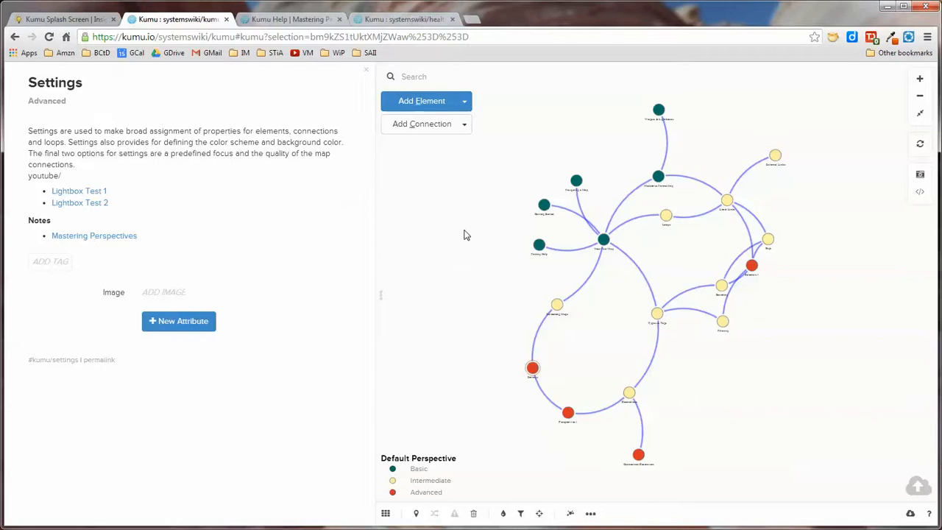
Switch to the Mastering Perspectives help guide and read the sections from Default styles through Render quality
click(309, 21)
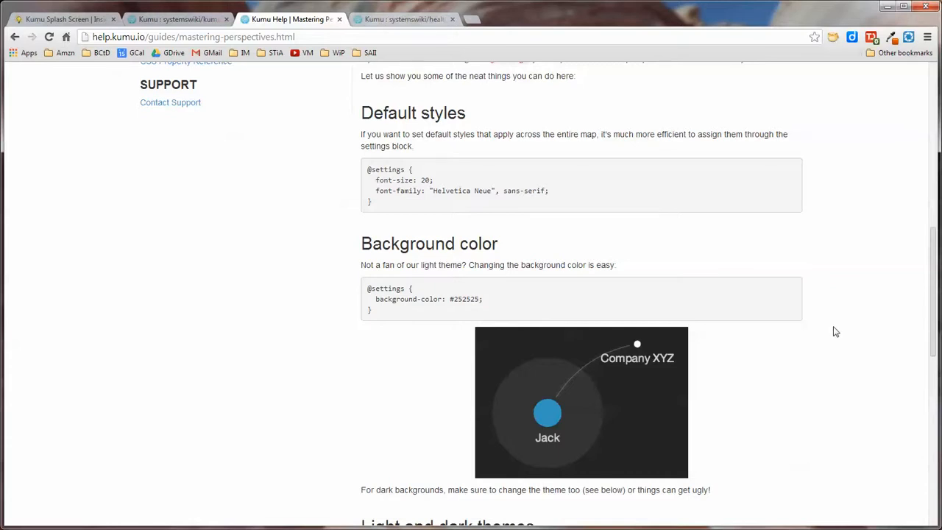
scroll(834, 331, down, 1)
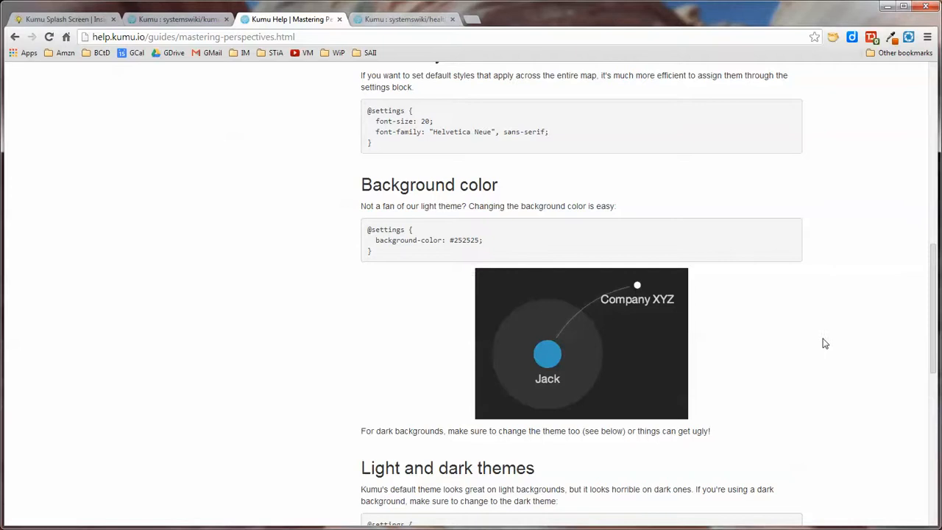
scroll(824, 343, down, 1)
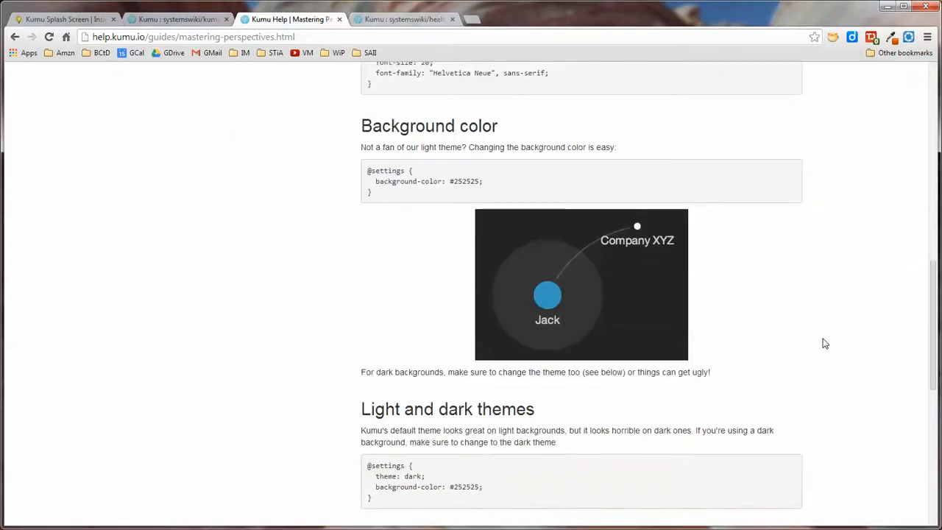
scroll(824, 343, down, 2)
scroll(824, 343, down, 1)
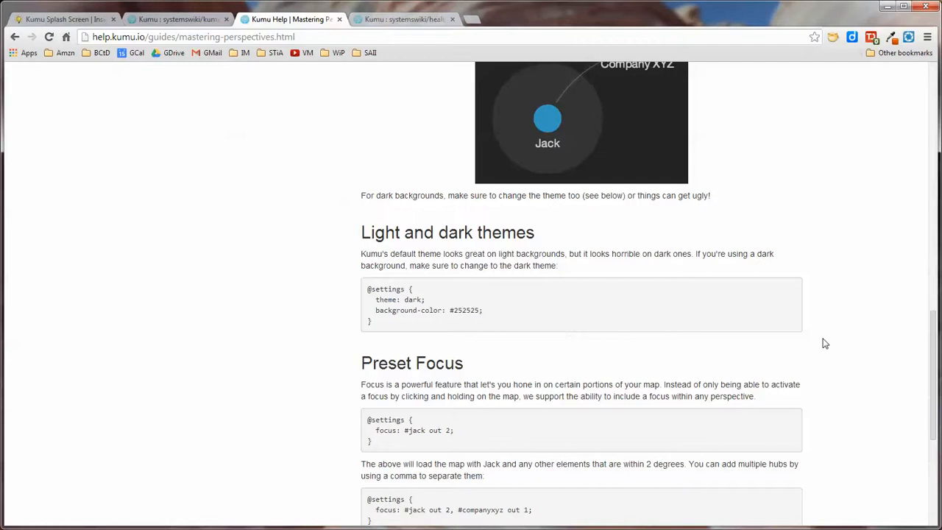
scroll(824, 343, down, 2)
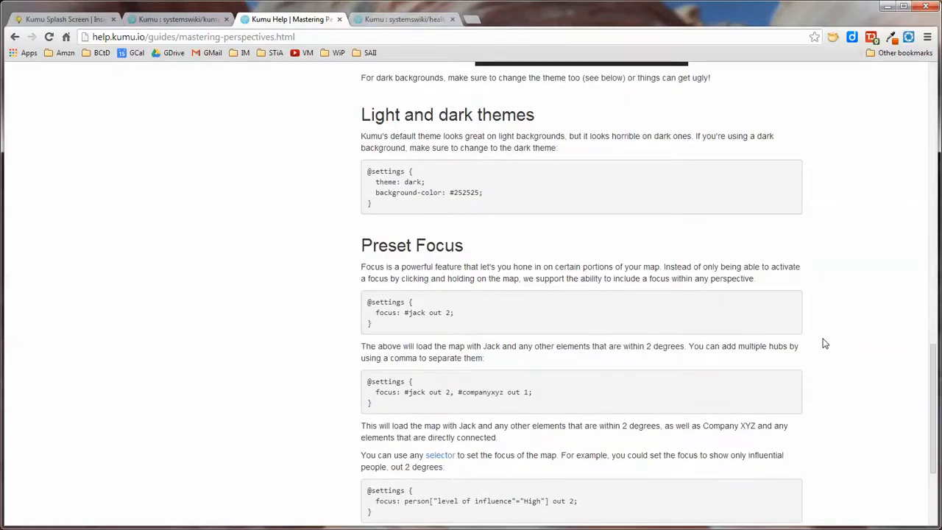
scroll(825, 343, down, 3)
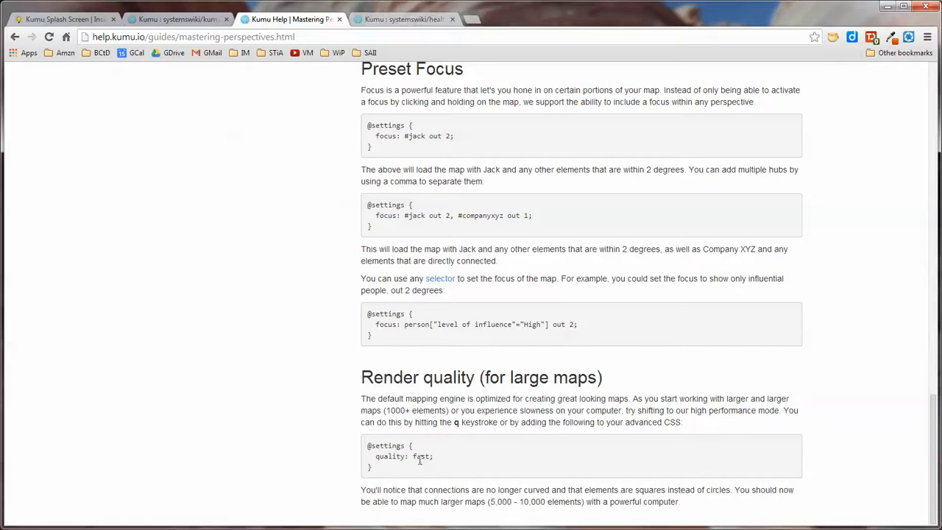
Switch to the Health & Health Care map and toggle its render quality between fast and normal to compare both modes
click(406, 20)
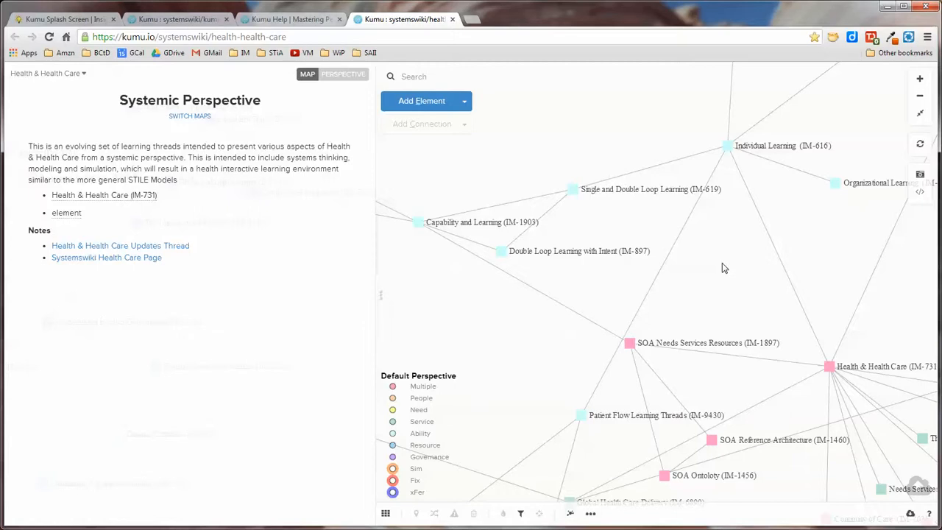
scroll(722, 263, down, 5)
scroll(722, 268, up, 5)
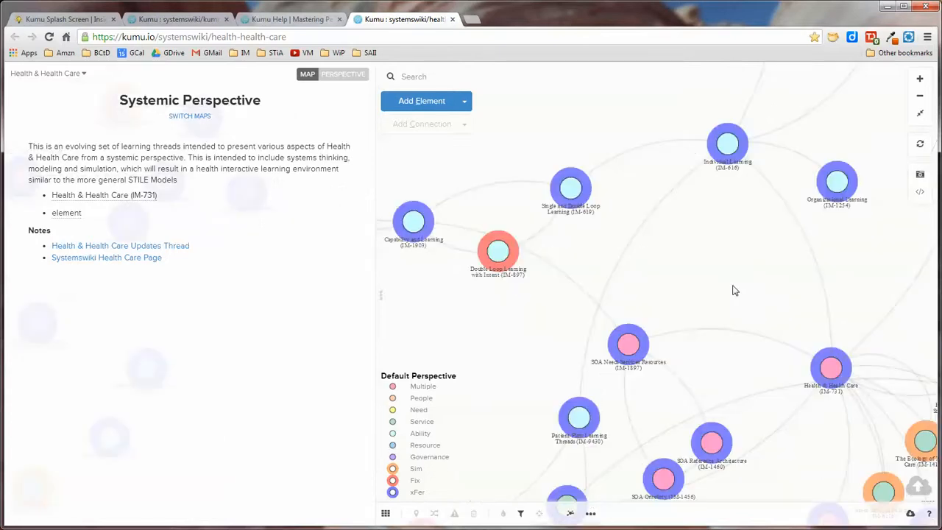
click(734, 266)
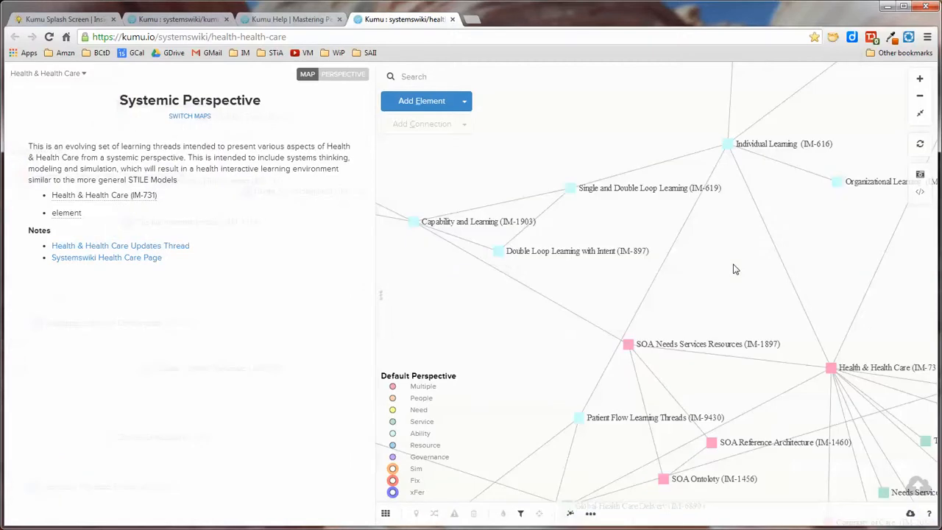
key(q)
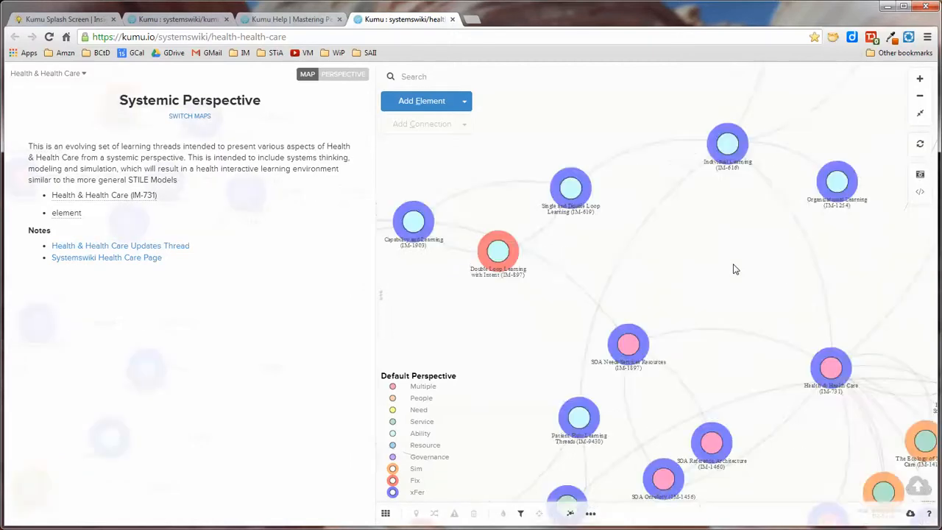
Compare the guide's Preset Focus section with the Kumu map's focus options, and clear the element selection
click(276, 19)
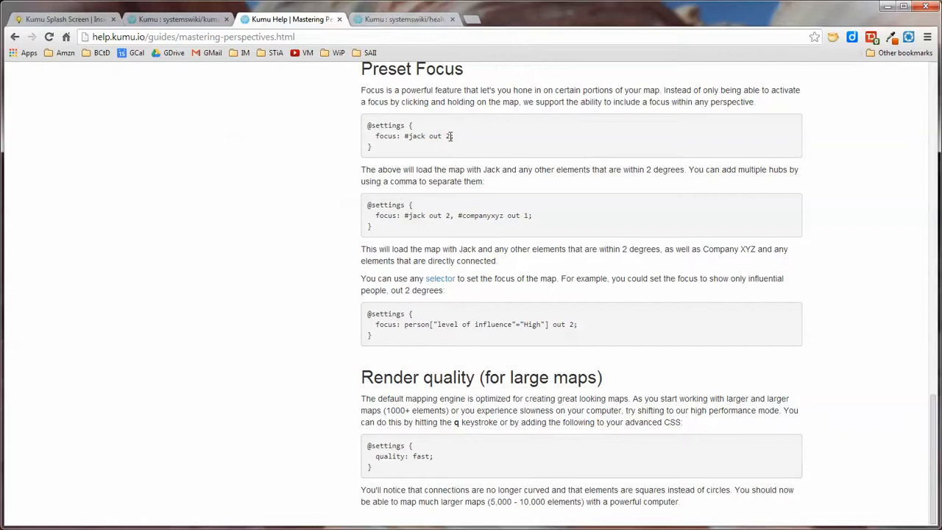
click(193, 22)
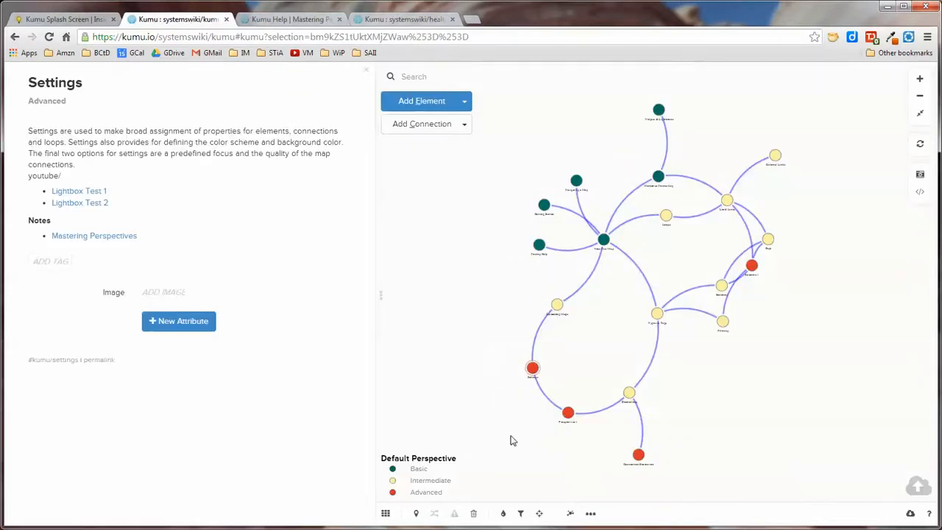
click(540, 514)
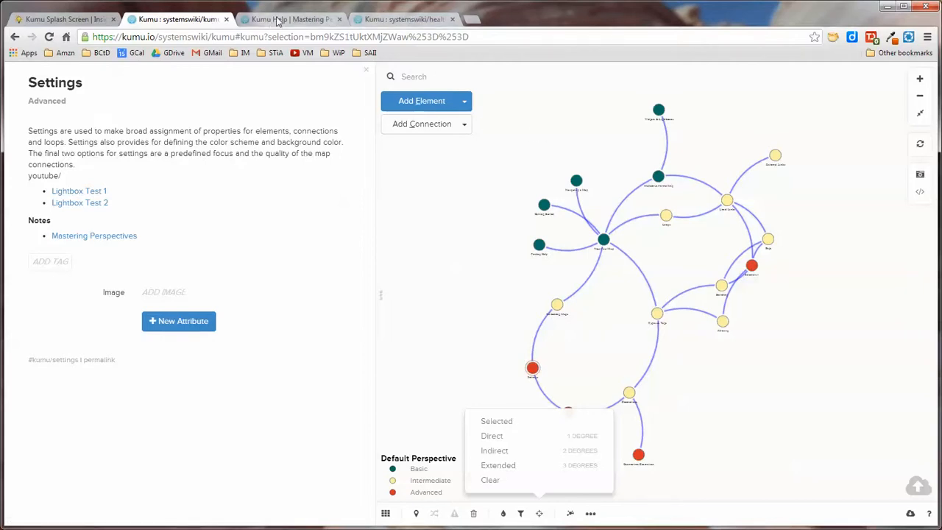
click(278, 21)
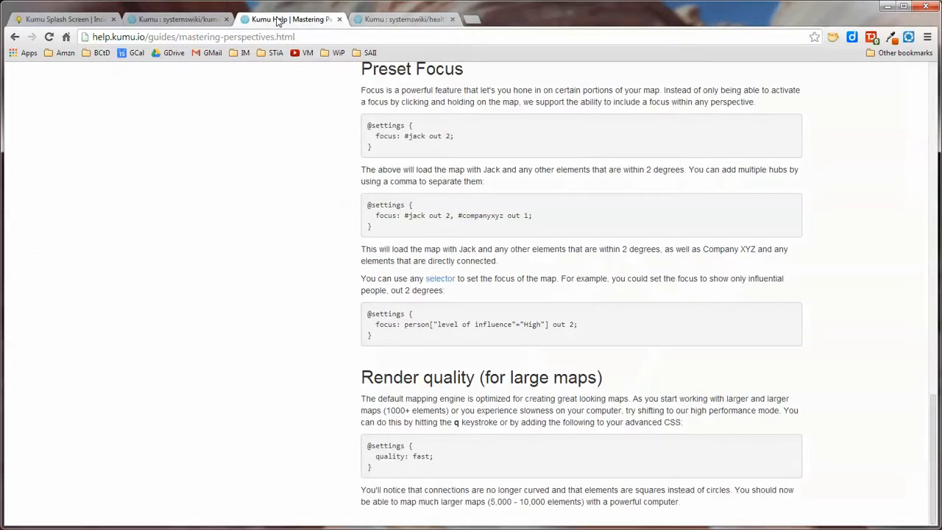
click(195, 22)
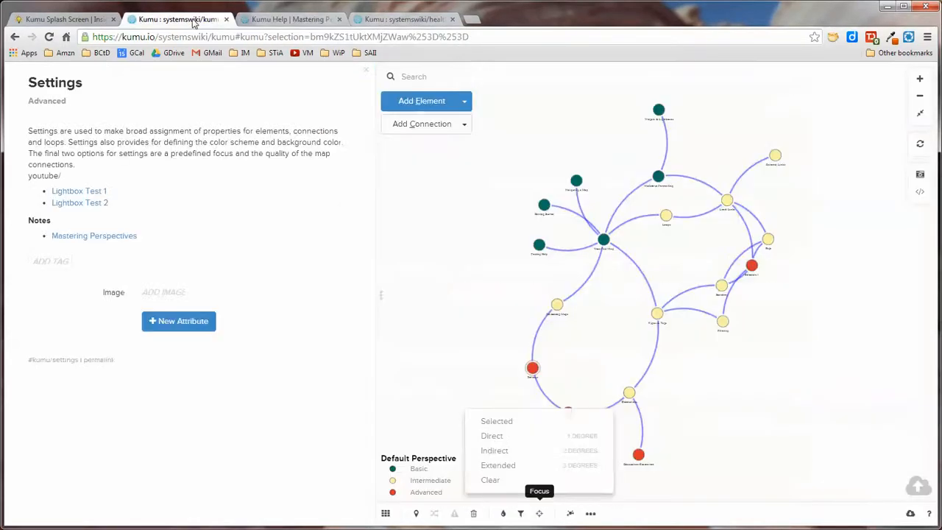
click(493, 280)
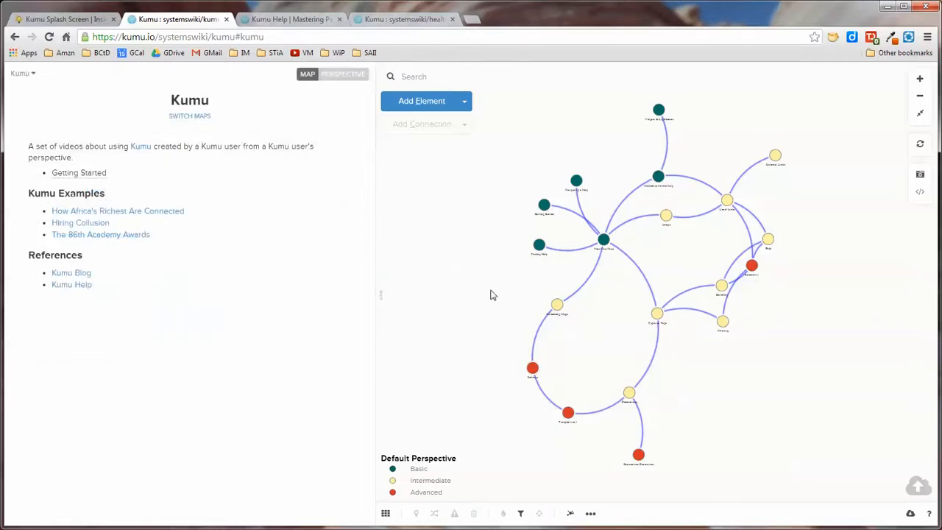
Switch the Kumu map to the Basic perspective and examine the focus rule in its advanced stylesheet
click(387, 516)
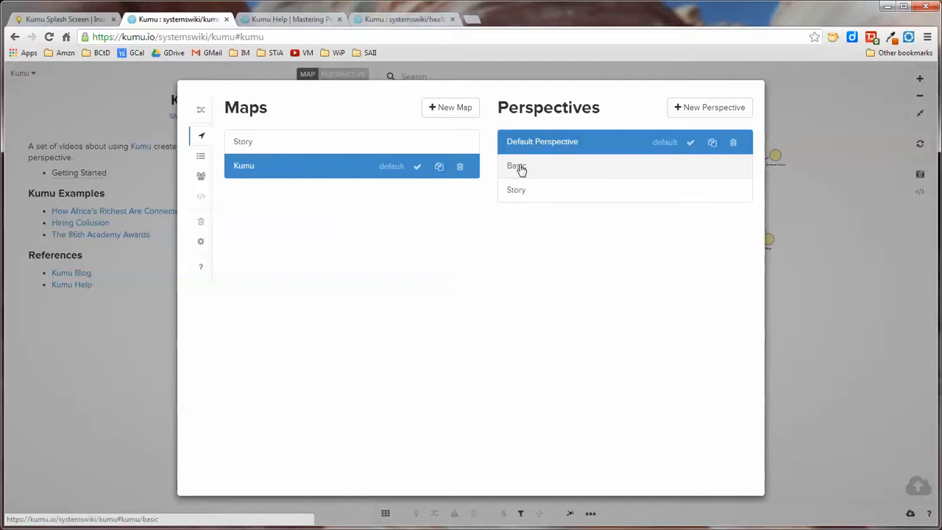
click(517, 166)
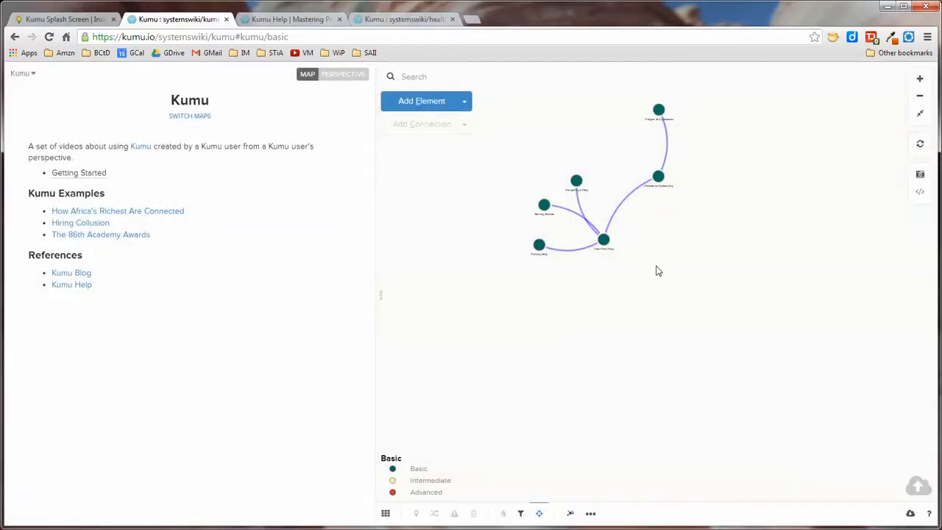
scroll(657, 269, up, 2)
drag(675, 273, 726, 393)
scroll(686, 343, up, 2)
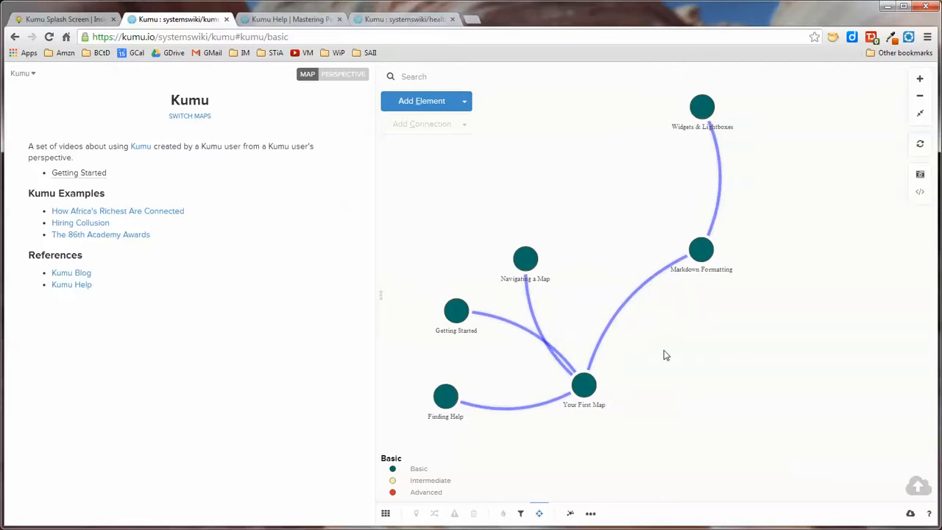
click(348, 77)
click(240, 173)
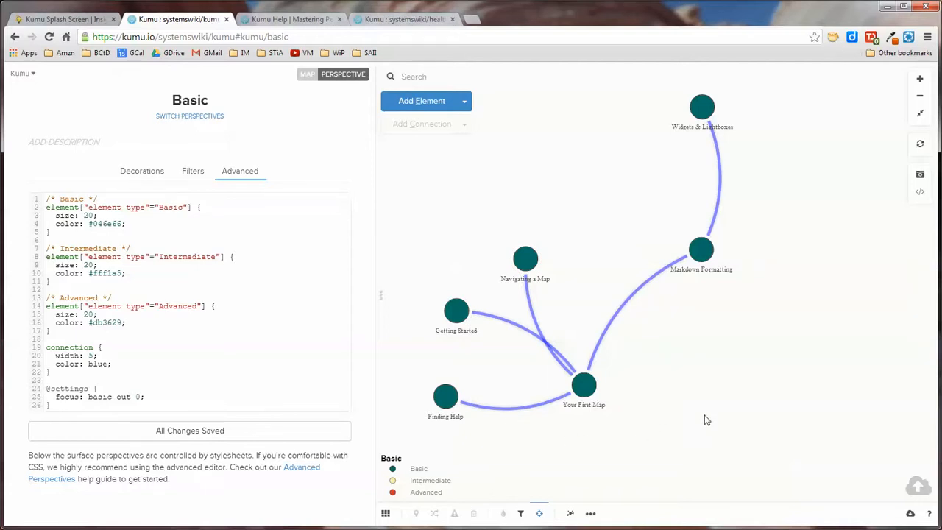
Expand the focused map from Your First Map and from Types & Tags, and clear the focus to show the whole map
drag(707, 419, 723, 379)
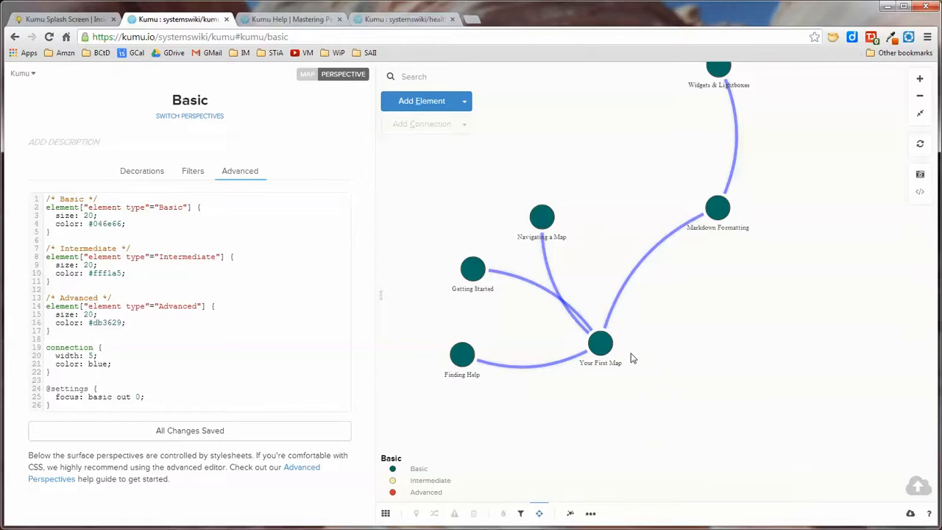
click(600, 343)
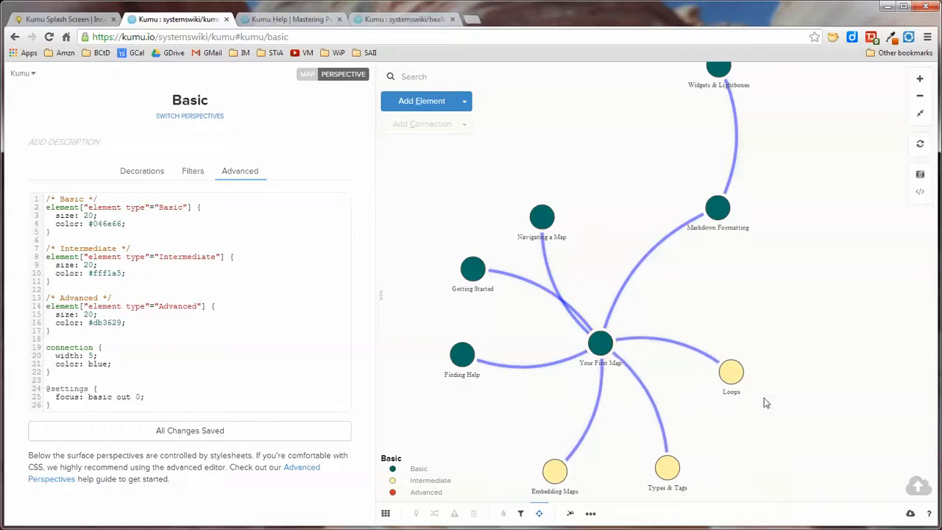
drag(768, 400, 735, 337)
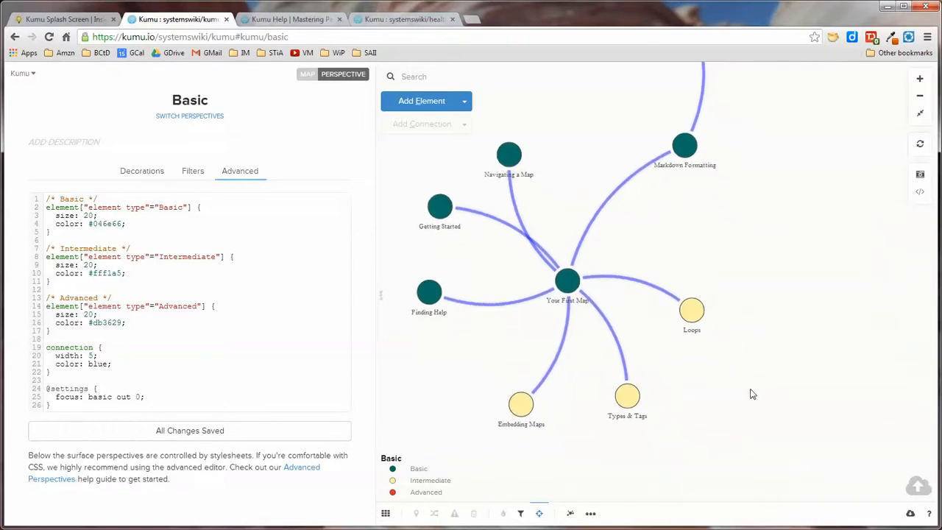
click(642, 396)
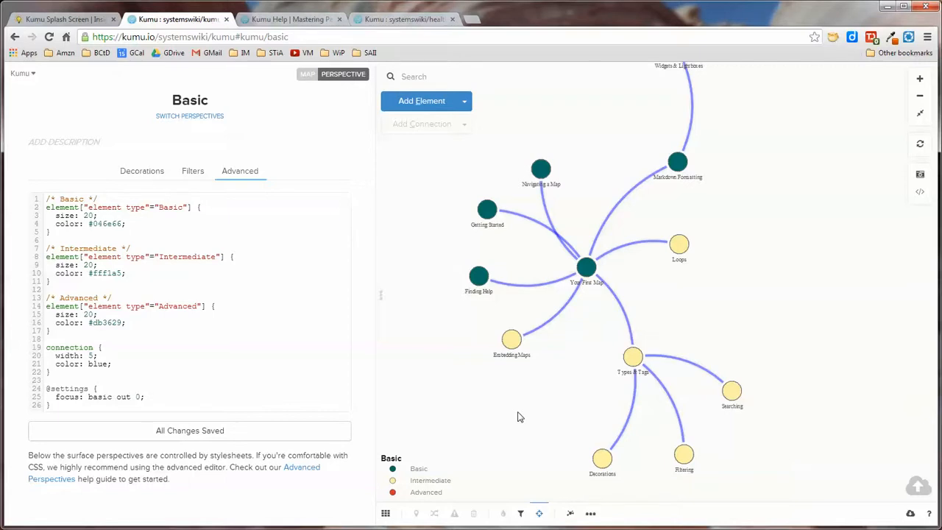
click(818, 290)
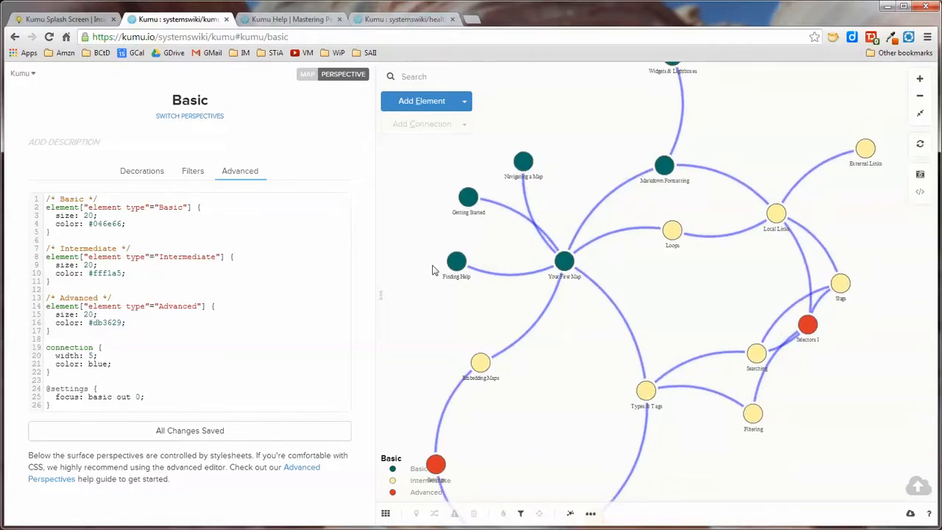
Return the Kumu map to the Default Perspective and show the map overview
click(385, 513)
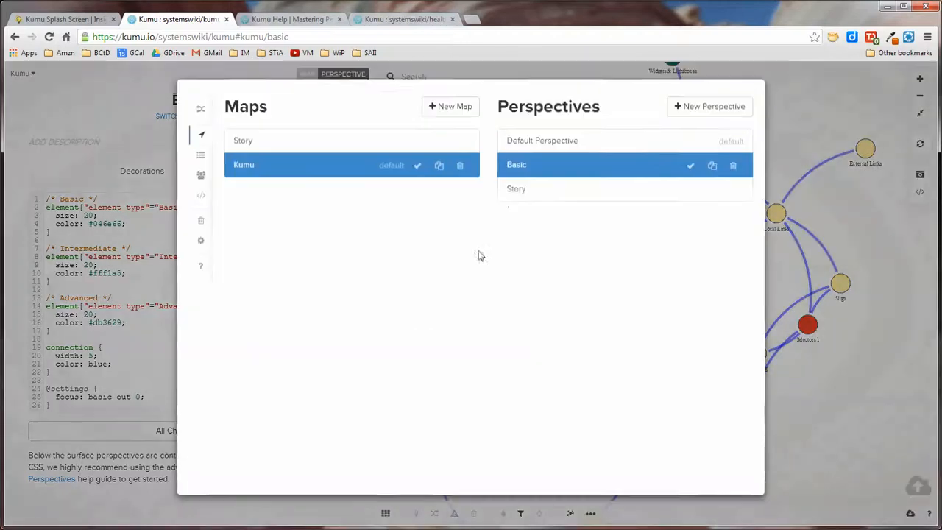
click(531, 145)
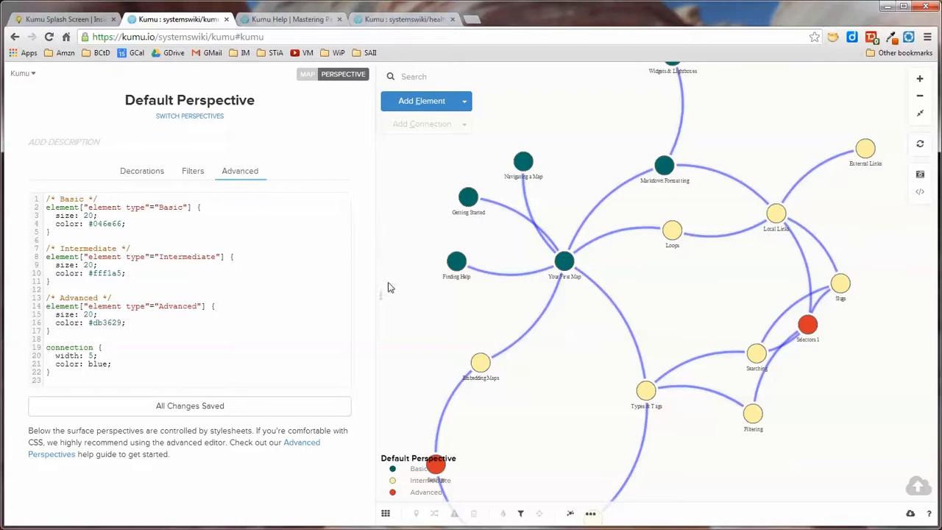
click(307, 77)
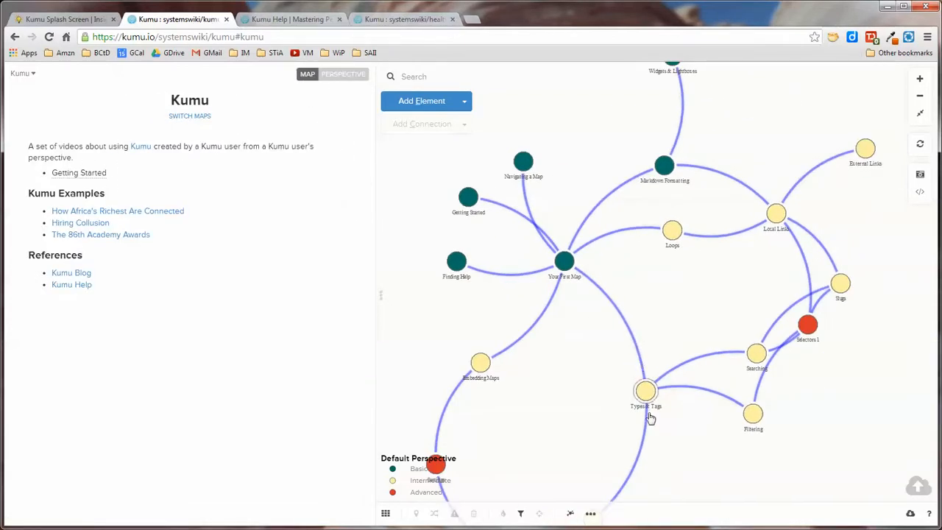
Select the Settings element and inspect the Markdown source of its description
drag(566, 394, 604, 282)
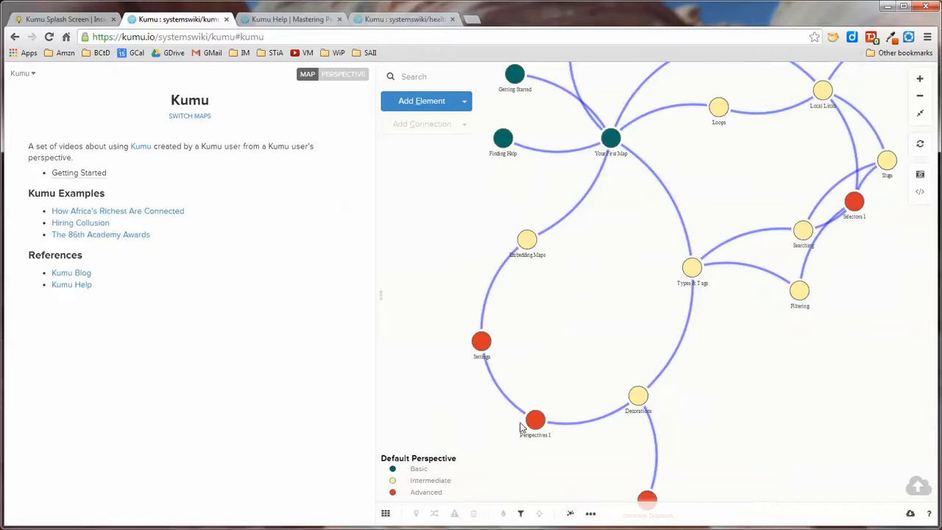
click(482, 341)
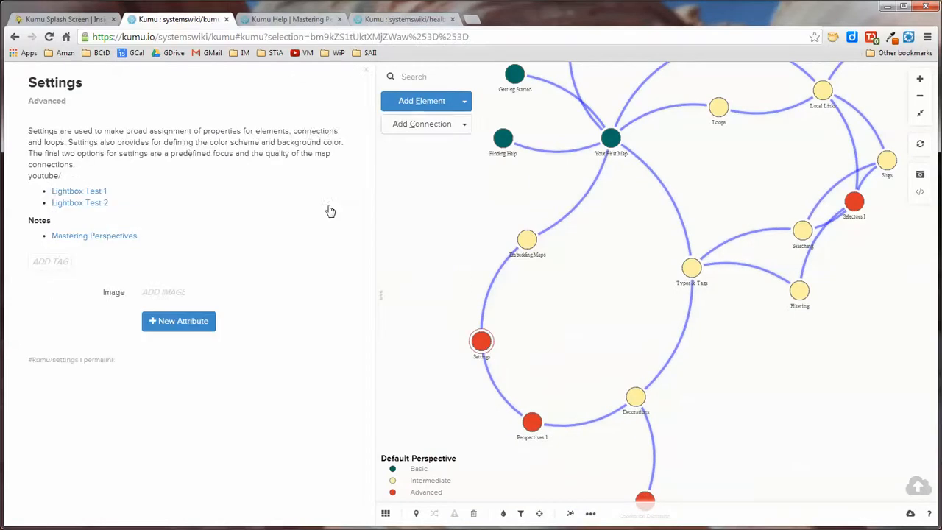
click(185, 152)
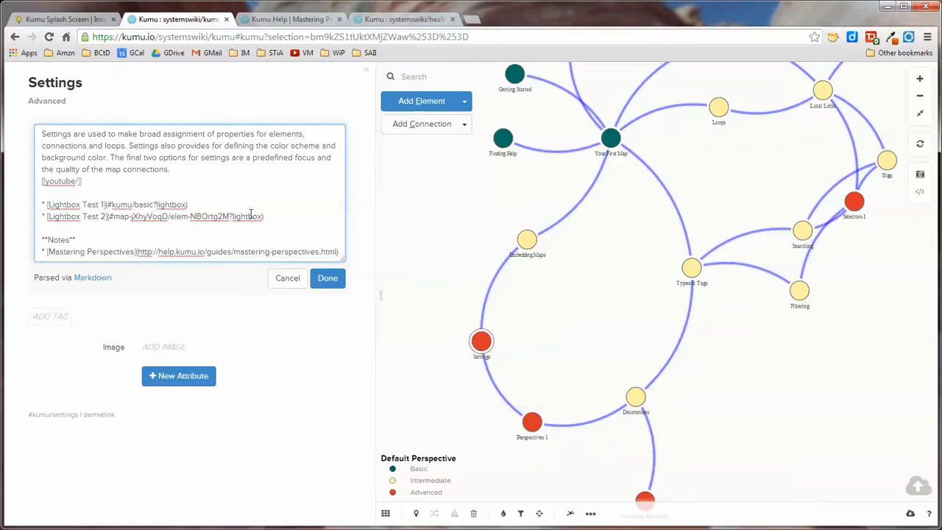
click(324, 279)
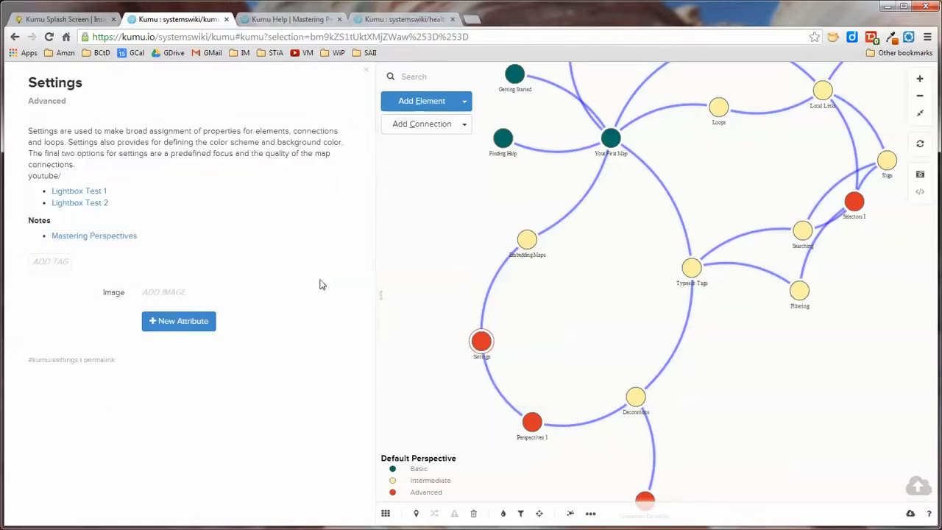
Open Lightbox Test 2, follow the "test link to g" inside it, and close the lightbox
click(92, 206)
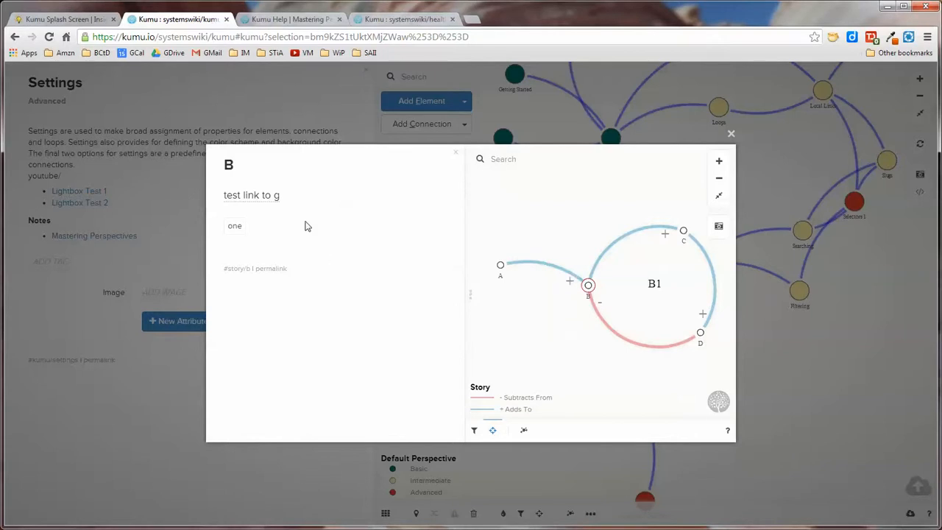
click(257, 196)
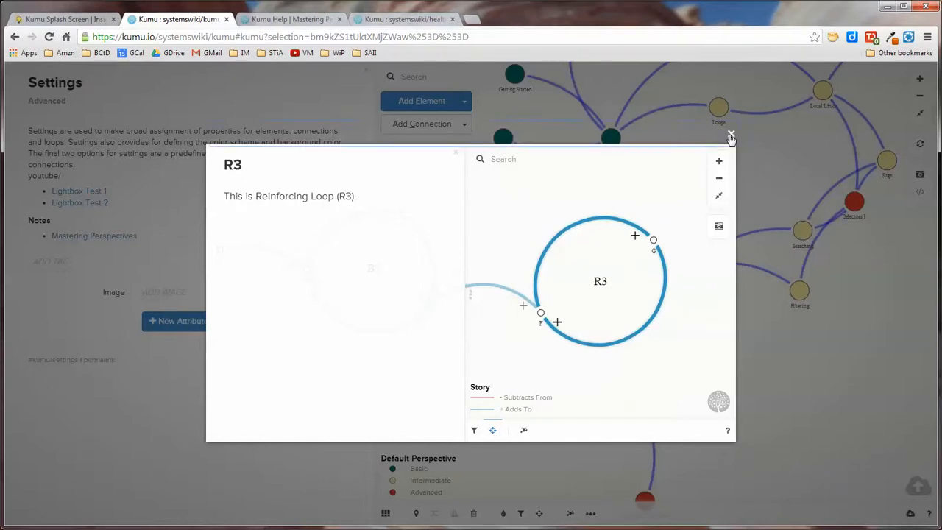
click(731, 135)
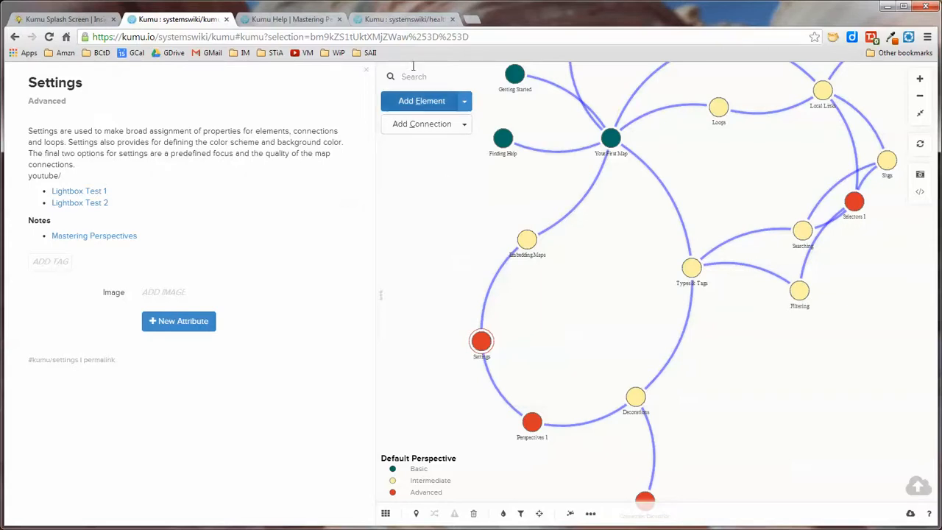
Review the Preset Focus guide and the lightbox link syntax in the Settings description, and preview Lightbox Test 1
click(315, 22)
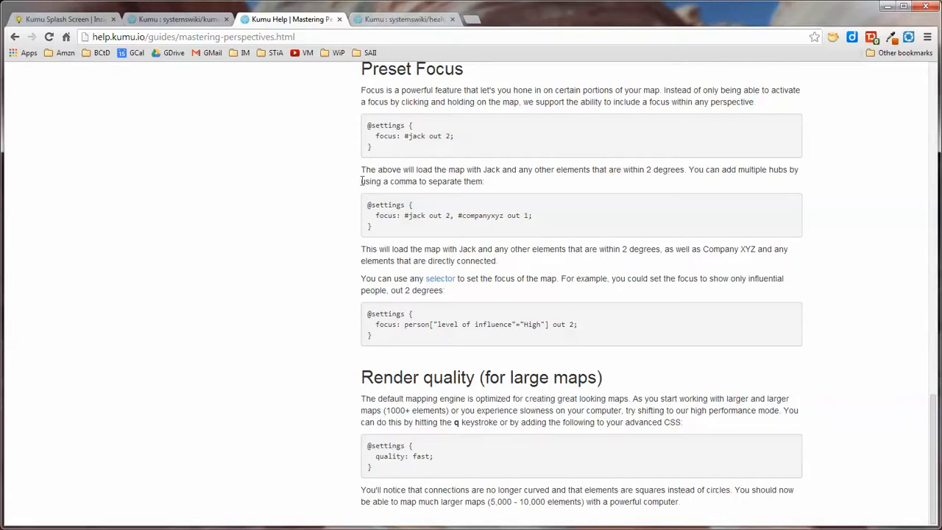
click(195, 20)
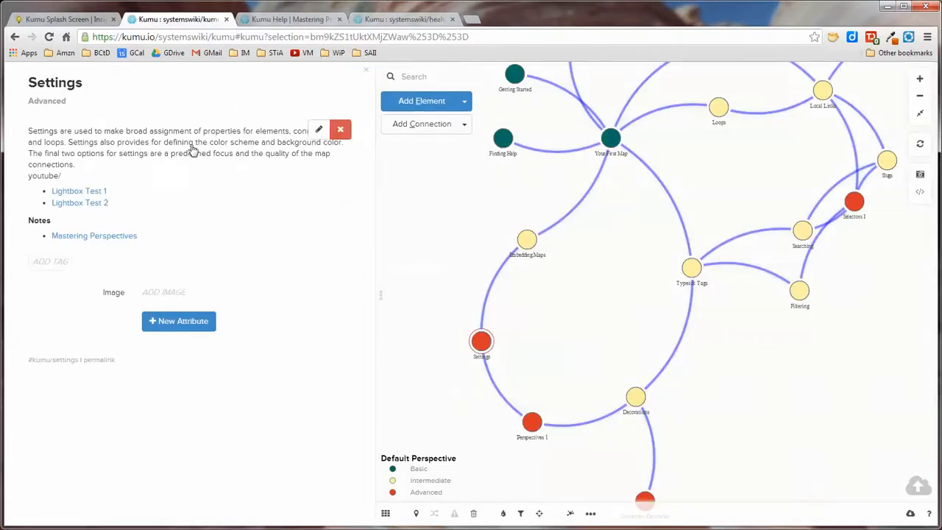
click(215, 140)
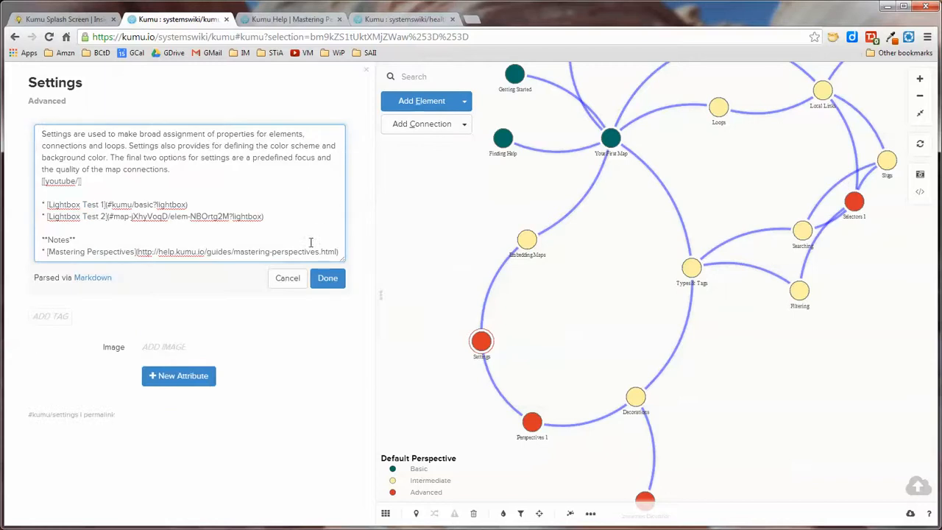
click(327, 278)
click(84, 192)
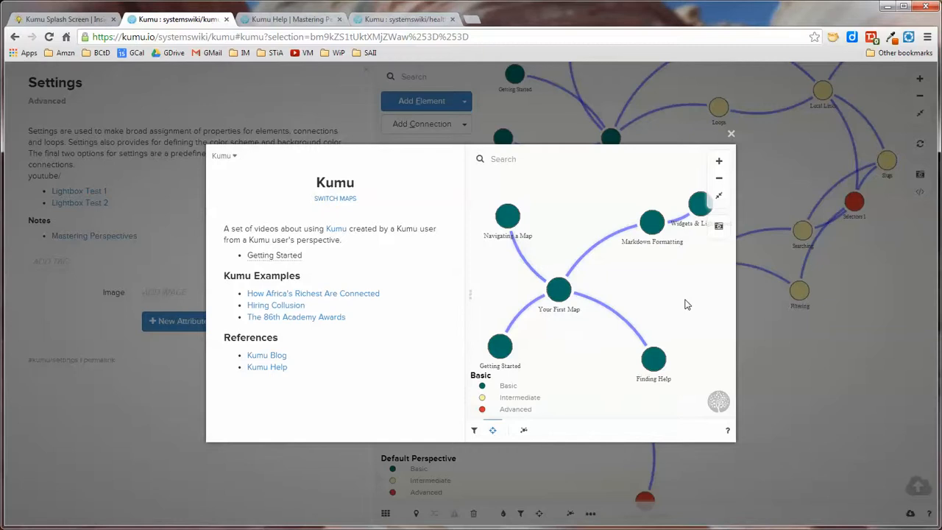
click(753, 322)
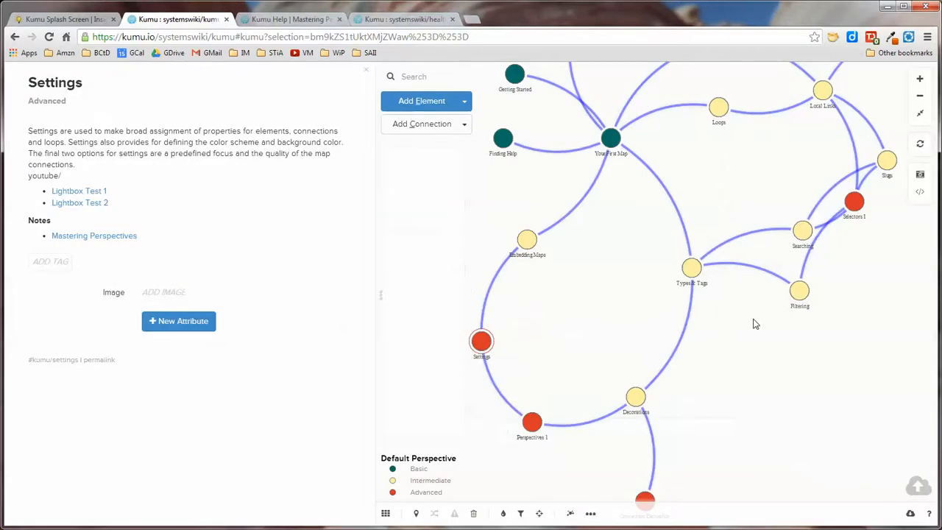